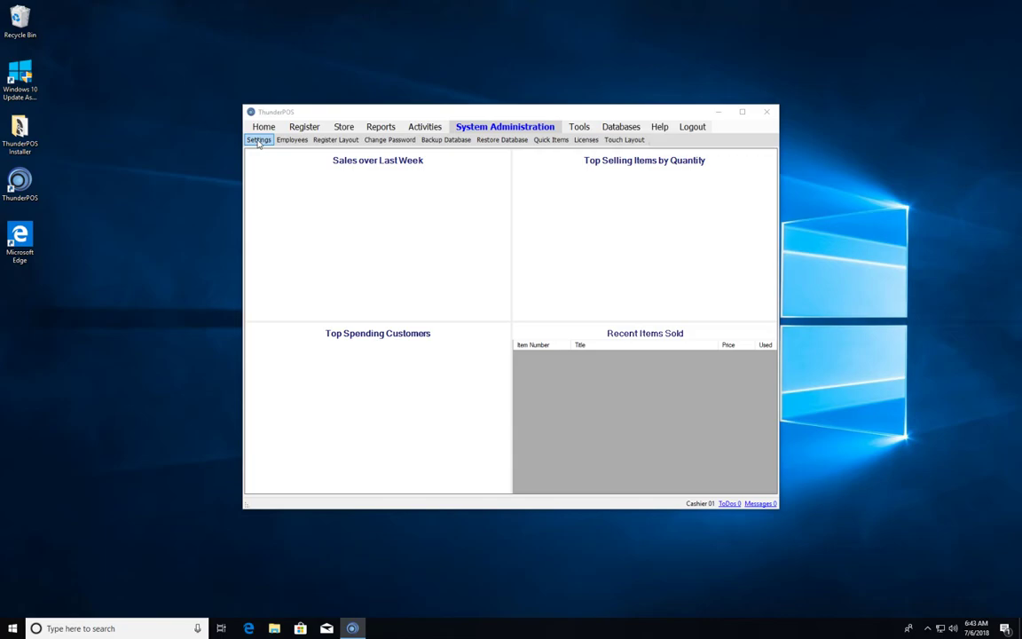
Open the system settings and review the hardware printer drivers, serial printer options and additional hardware options
left_click(258, 140)
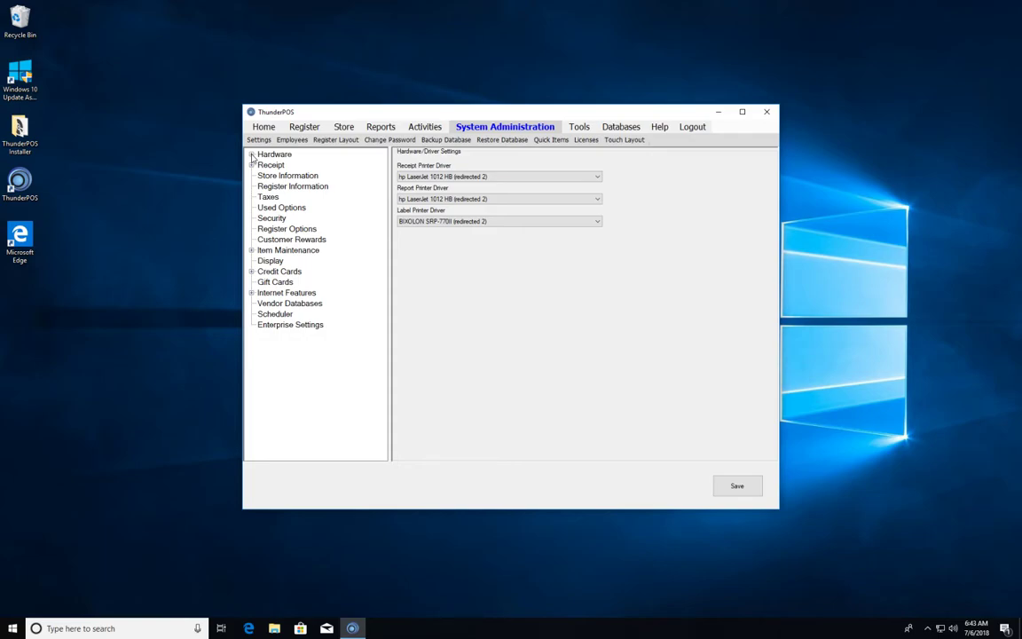
left_click(252, 155)
left_click(272, 156)
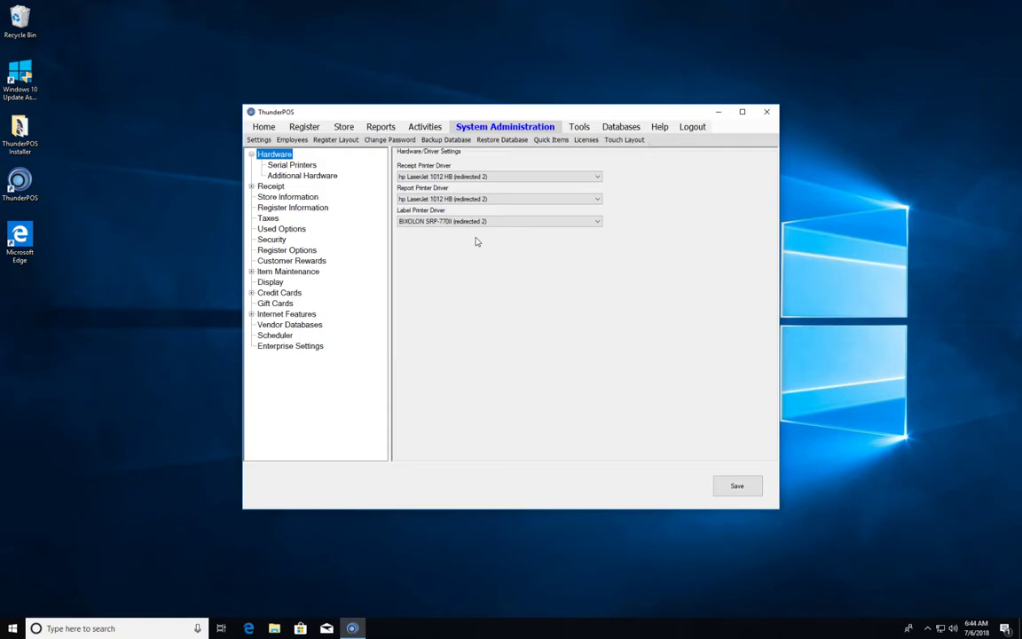
left_click(300, 166)
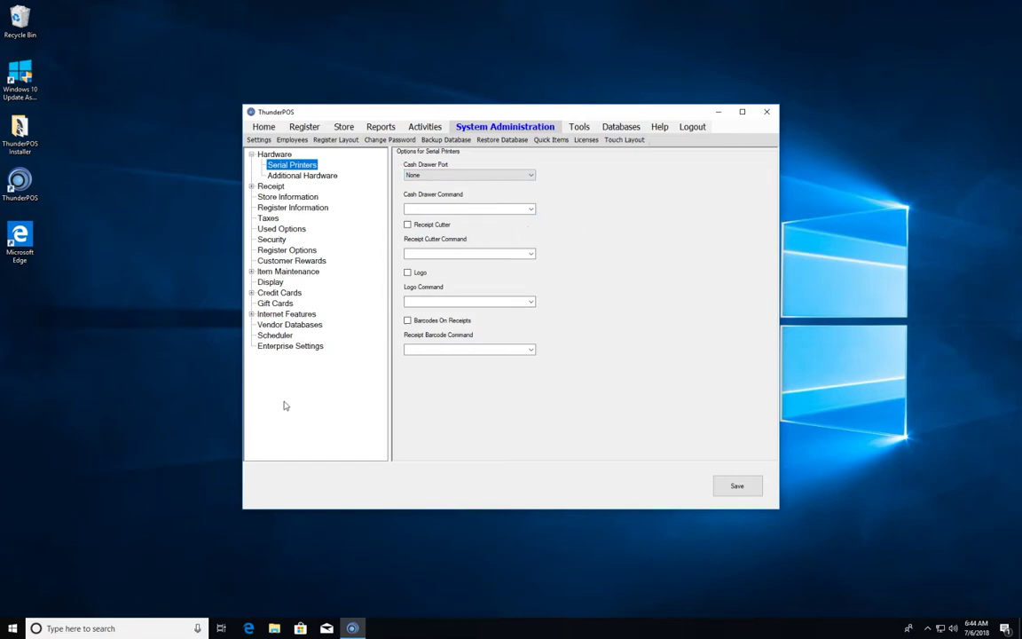
left_click(316, 176)
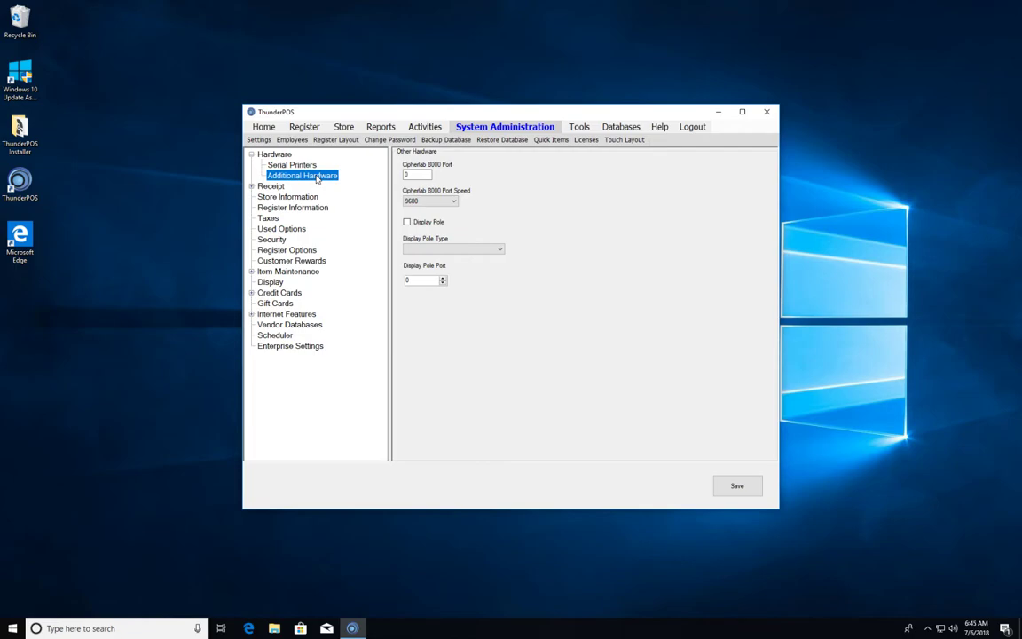
Review the receipt options, including the printing, style and font choices, along with the receipt notes and coupons settings
double_click(267, 187)
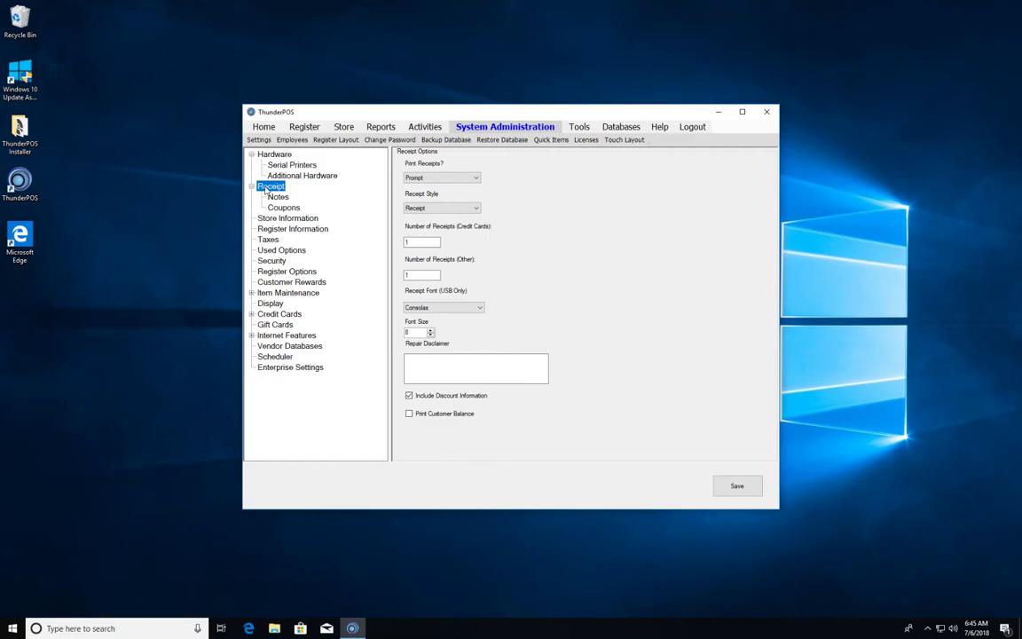
left_click(441, 178)
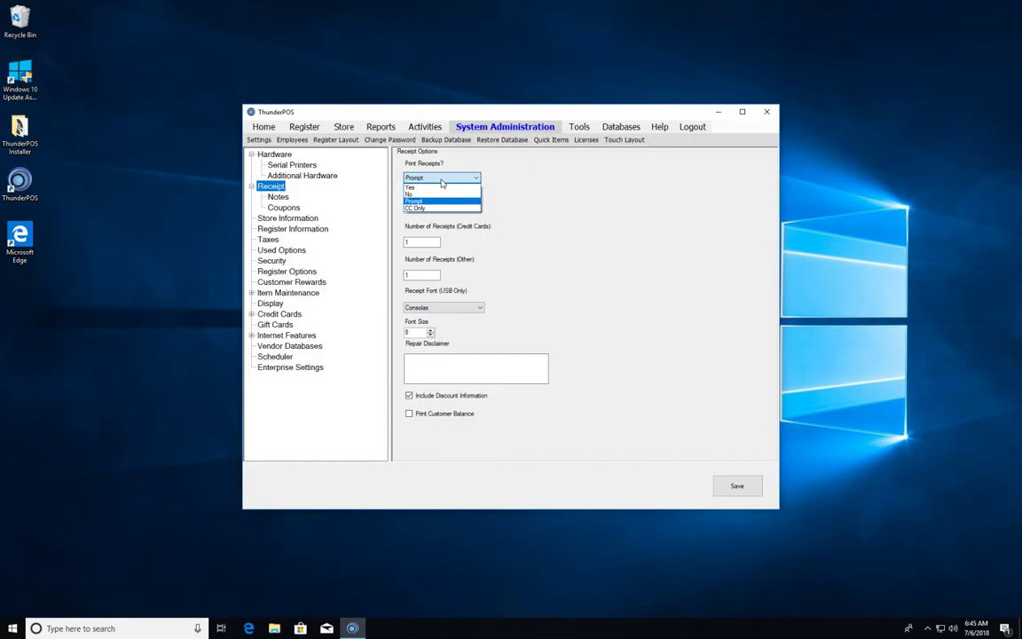
left_click(441, 181)
left_click(435, 211)
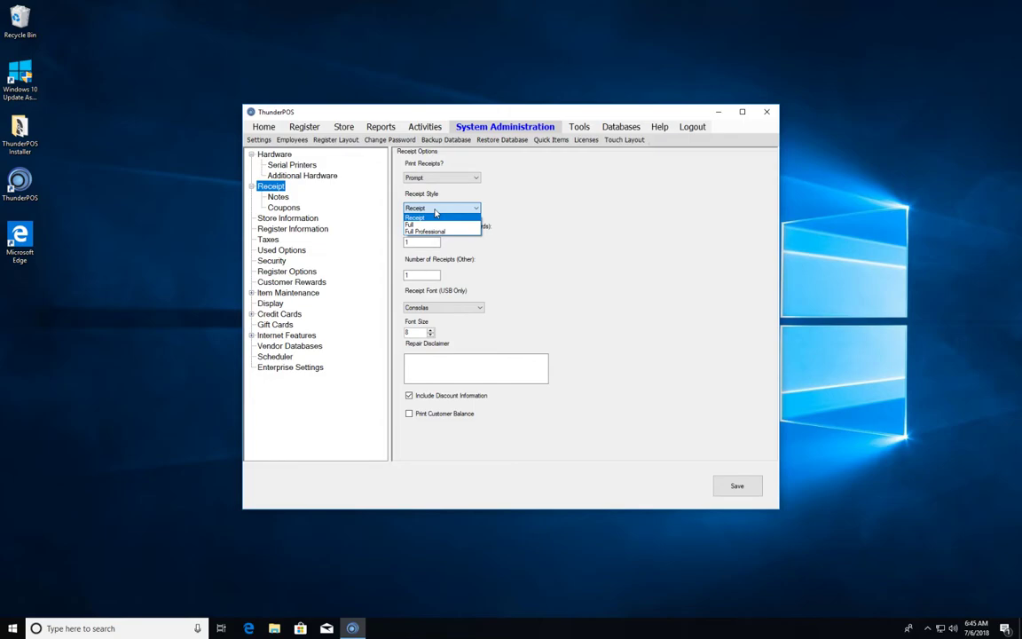
left_click(434, 211)
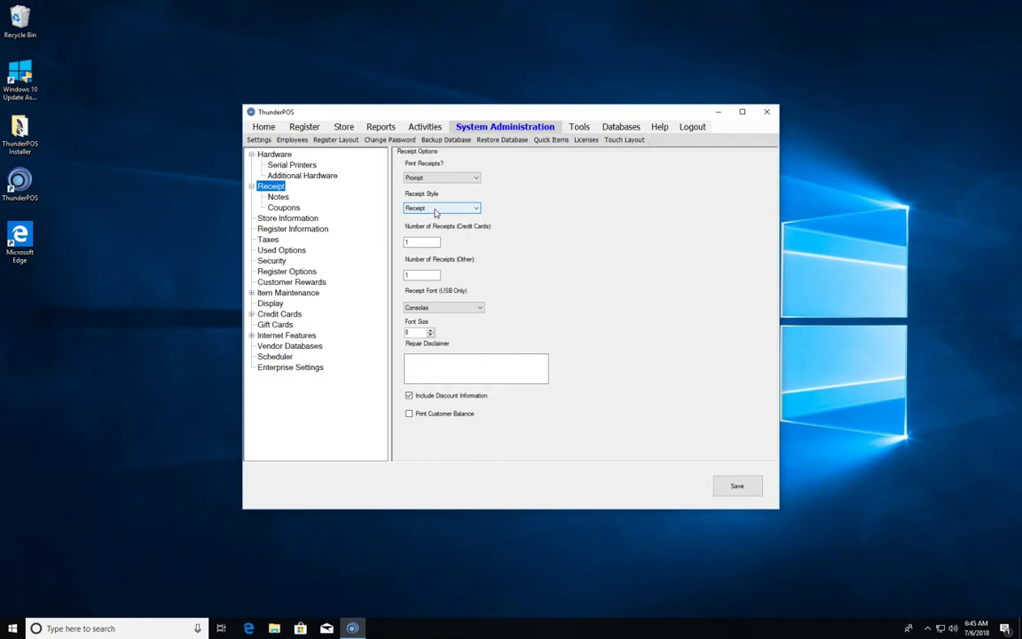
key("Tab")
key("Tab")
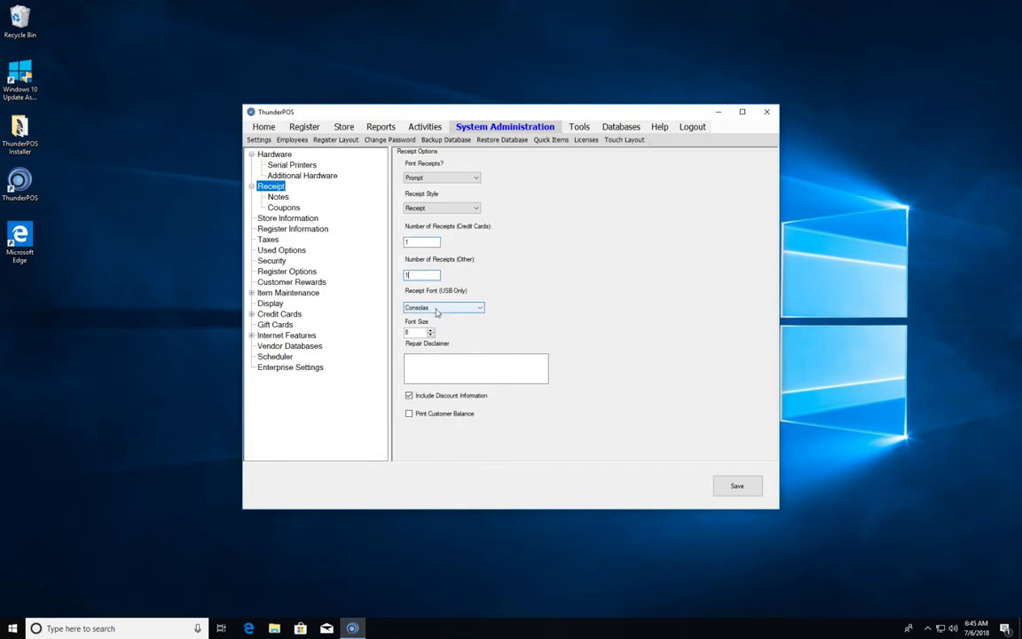
left_click(436, 309)
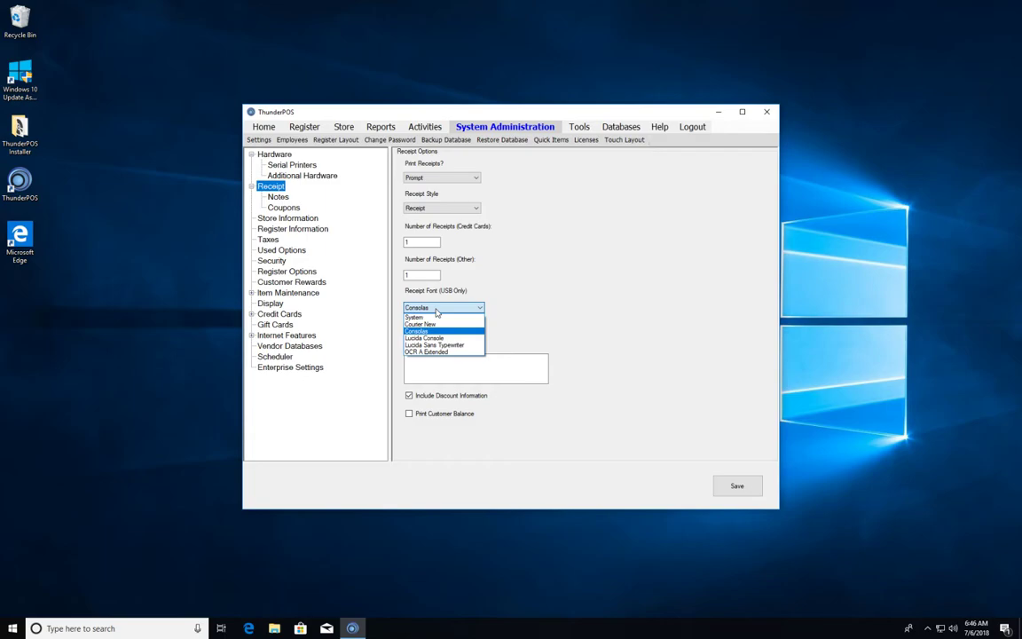
left_click(436, 312)
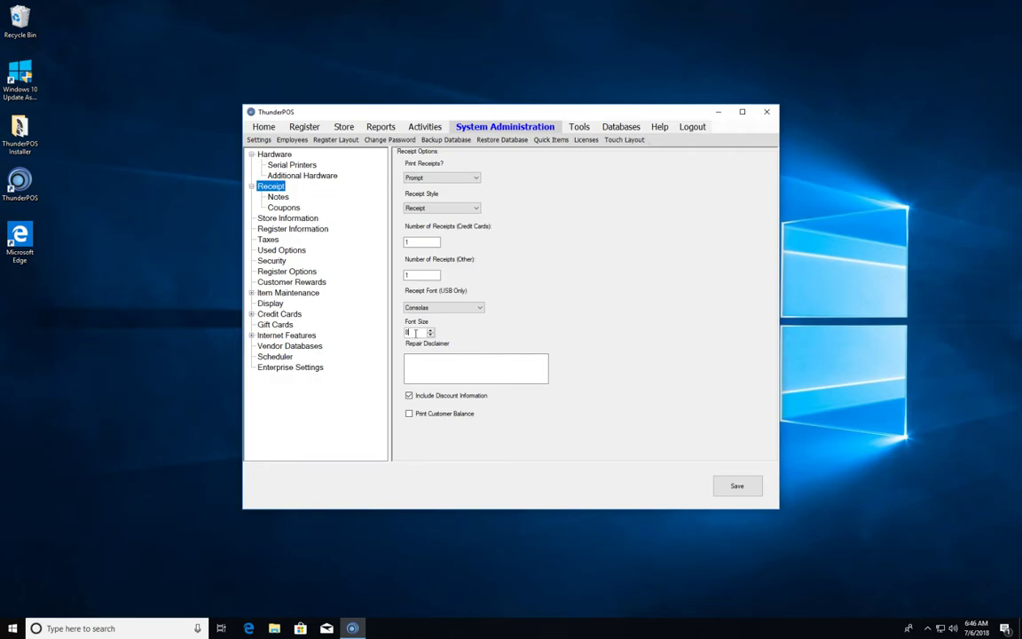
left_click(420, 374)
left_click(278, 197)
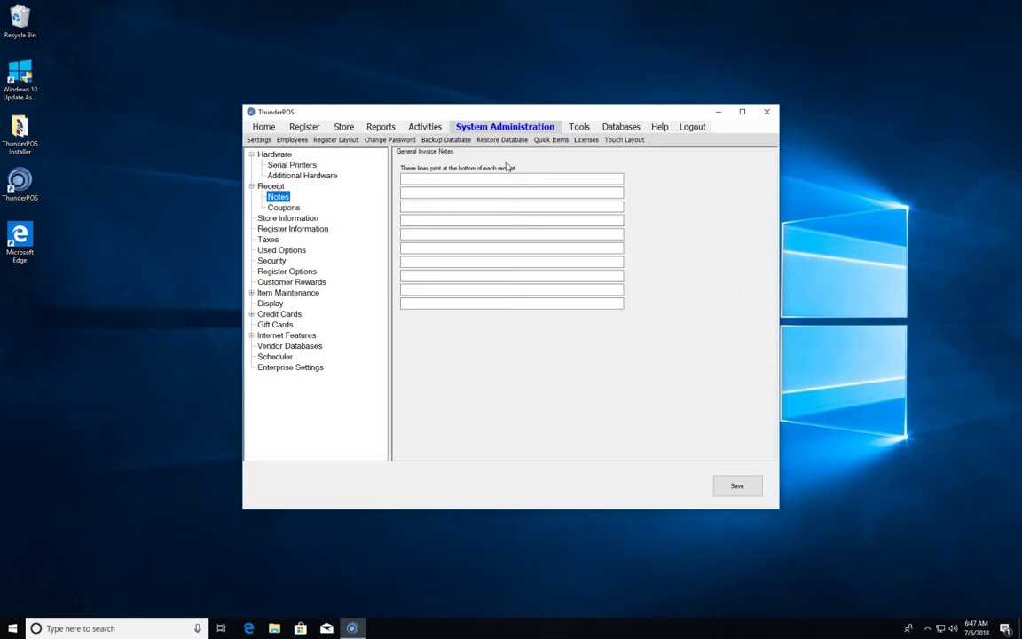
left_click(293, 209)
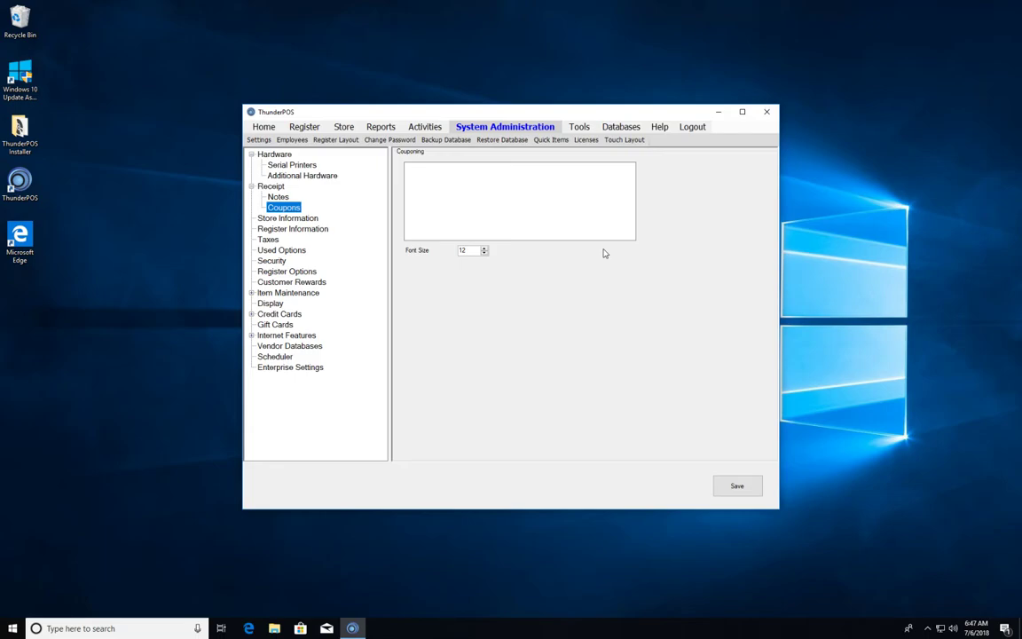
Review the store information settings: company details, hours of operation and the available backup reminder intervals
left_click(315, 219)
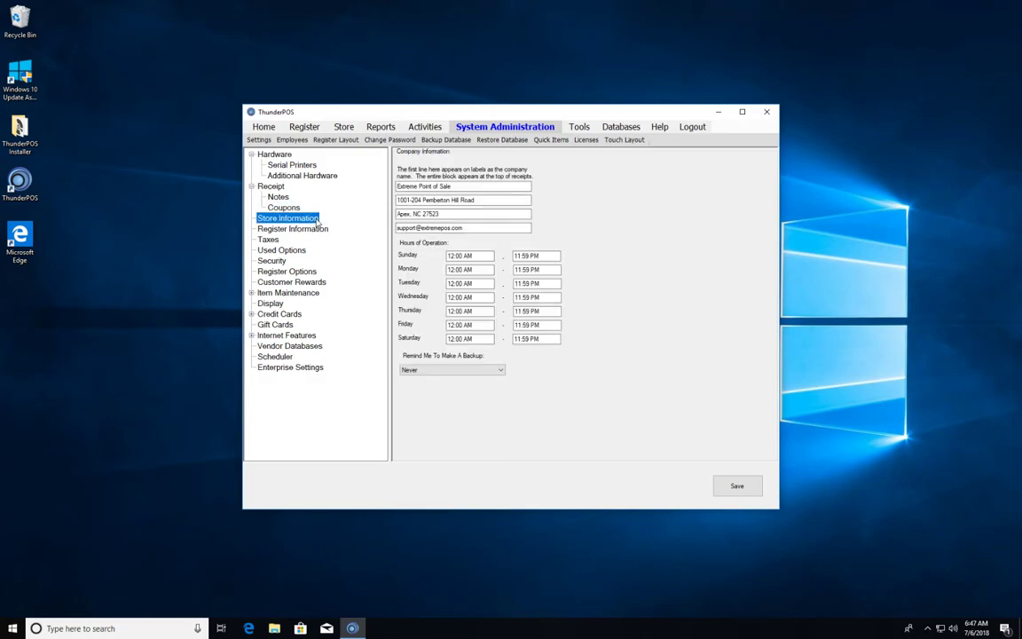
left_click(479, 186)
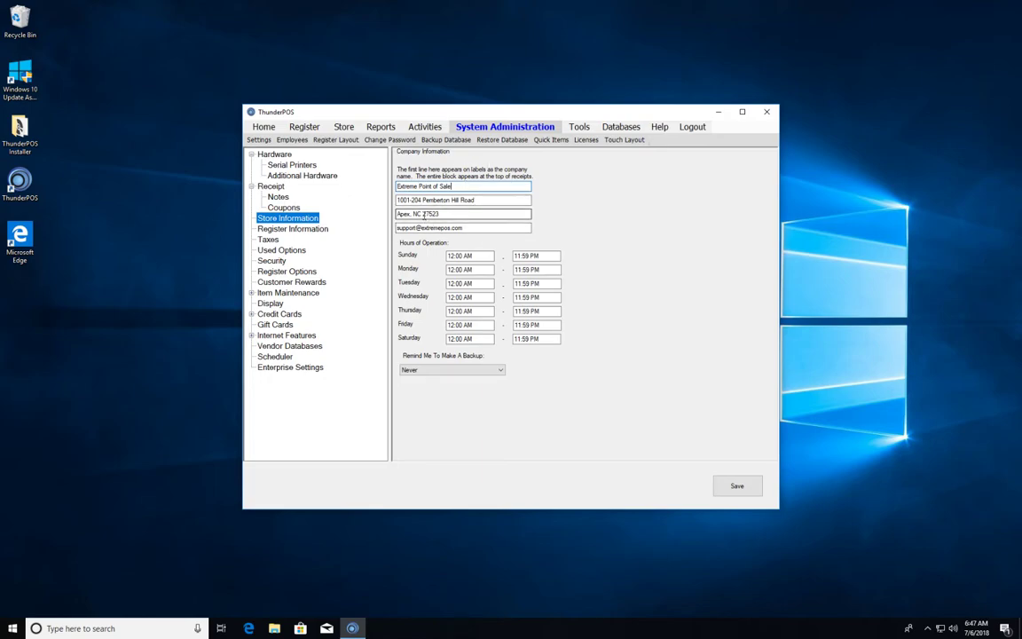
left_click_drag(453, 186, 385, 187)
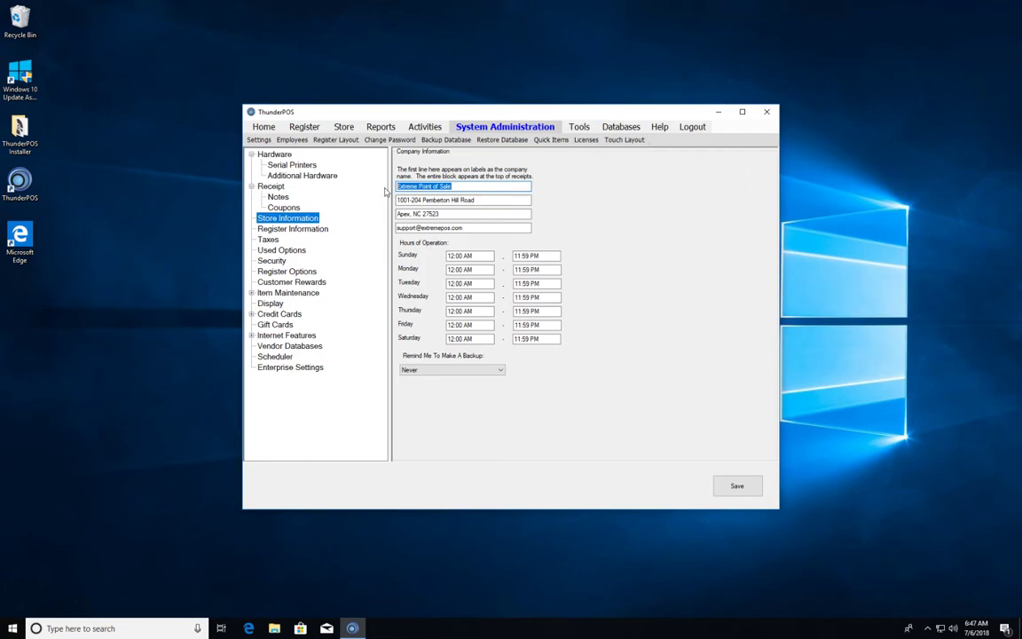
left_click(472, 184)
left_click(551, 258)
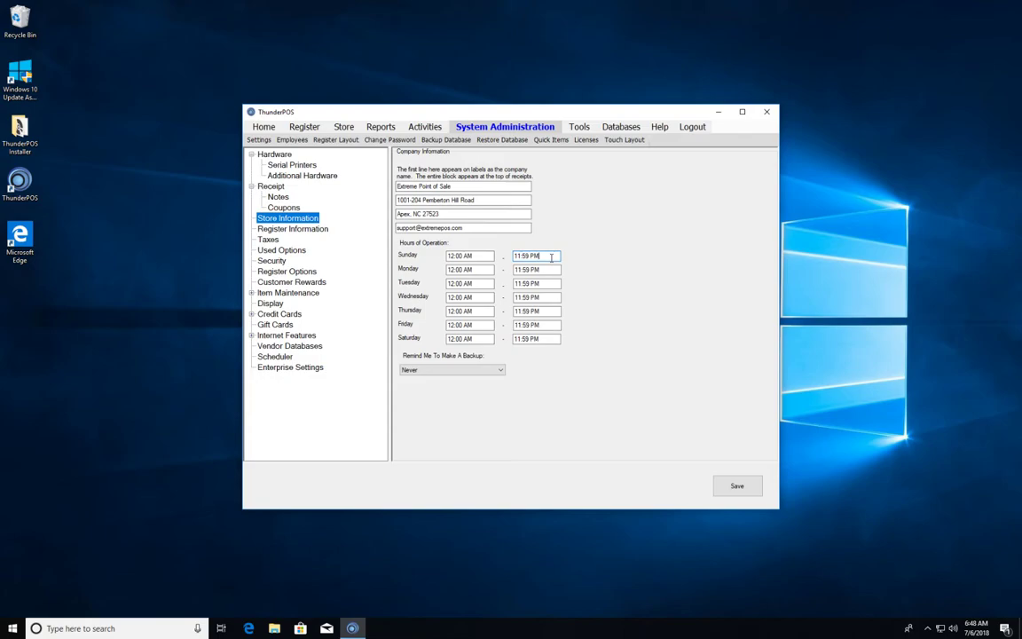
left_click(450, 370)
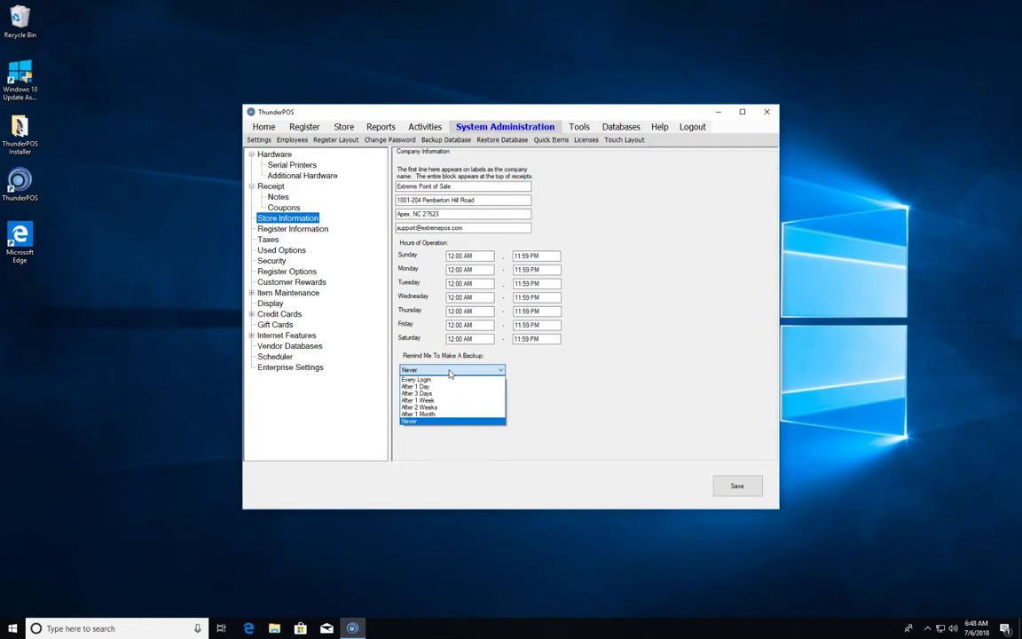
left_click(450, 373)
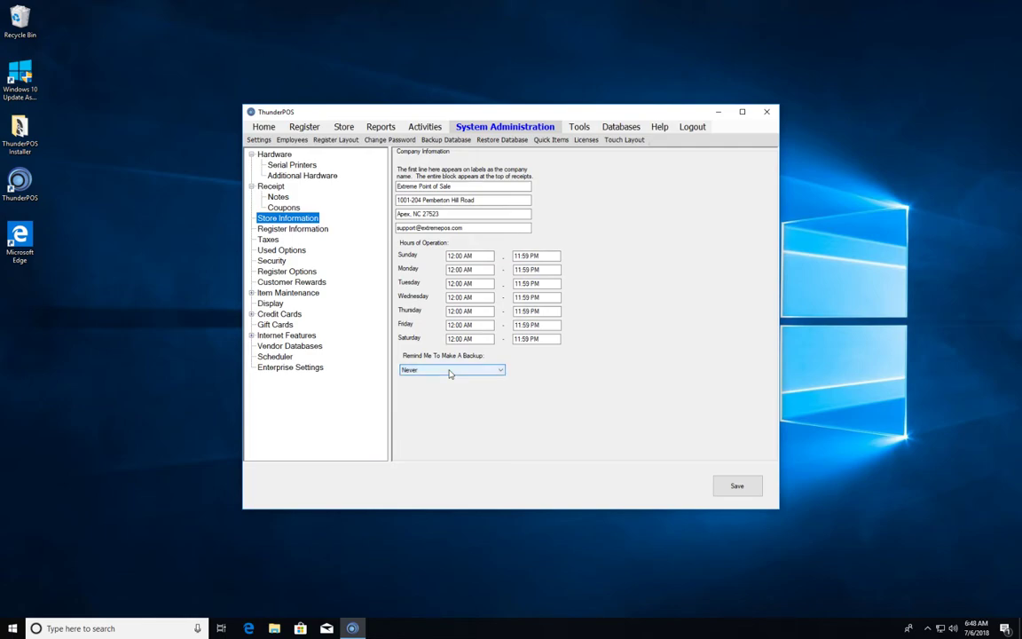
Review the register information settings, including the picture directory, and the tax options
left_click(278, 230)
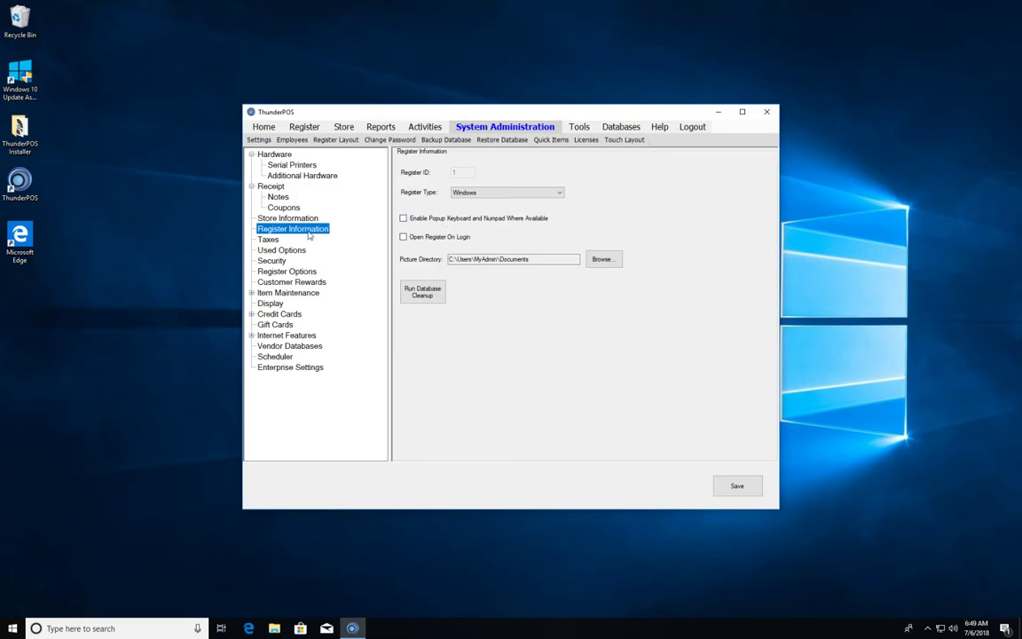
left_click(503, 259)
left_click(276, 240)
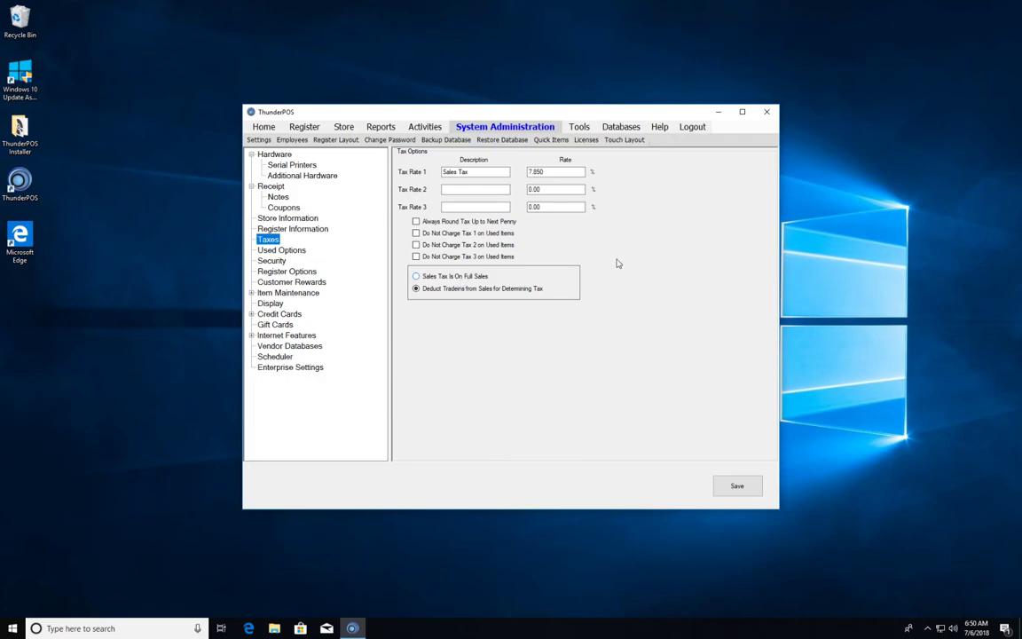
Set the used/trade-in pricing style to Condition Discounts and check the choices for what the trade-in value is for
left_click(280, 251)
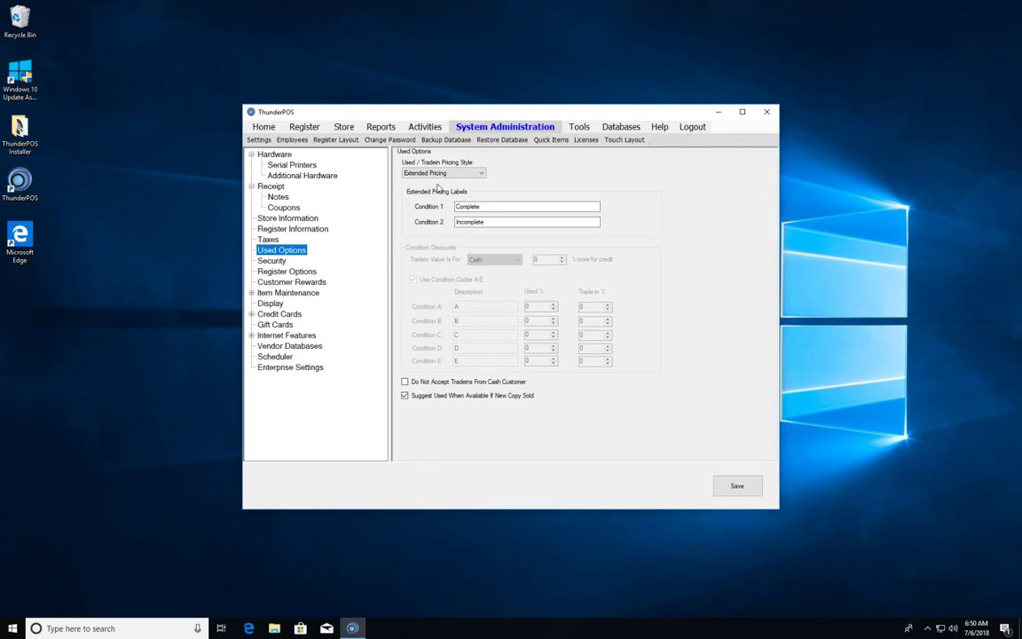
left_click(490, 221)
left_click(447, 173)
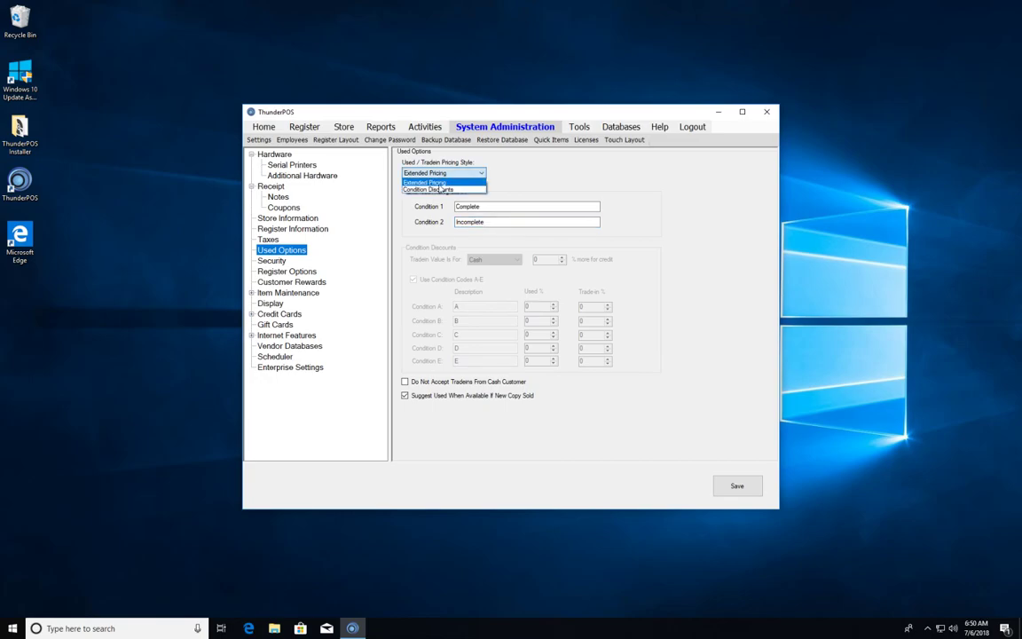
left_click(426, 187)
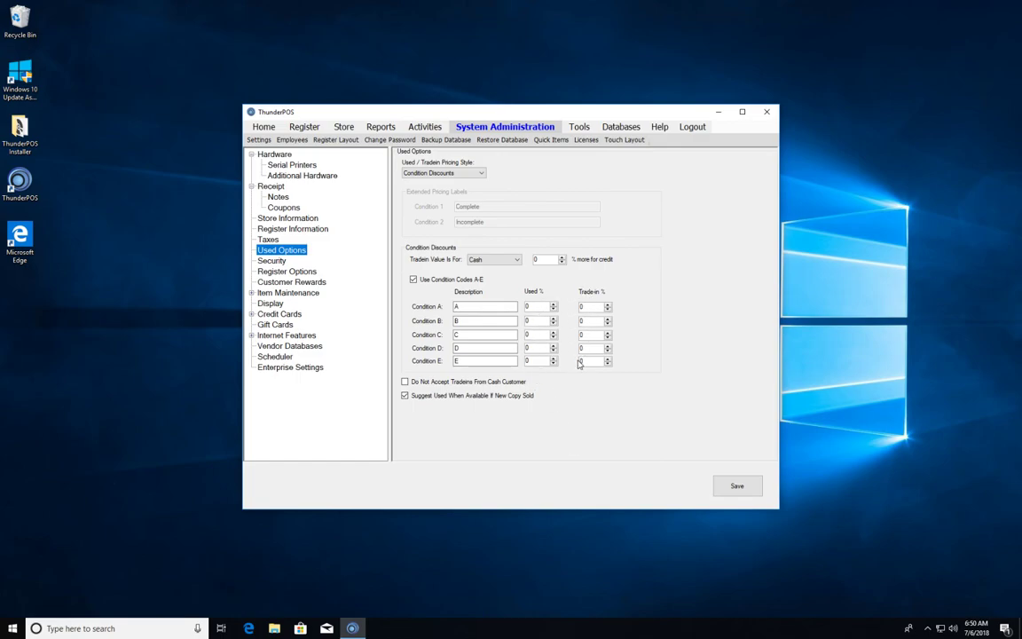
left_click(511, 261)
left_click(498, 406)
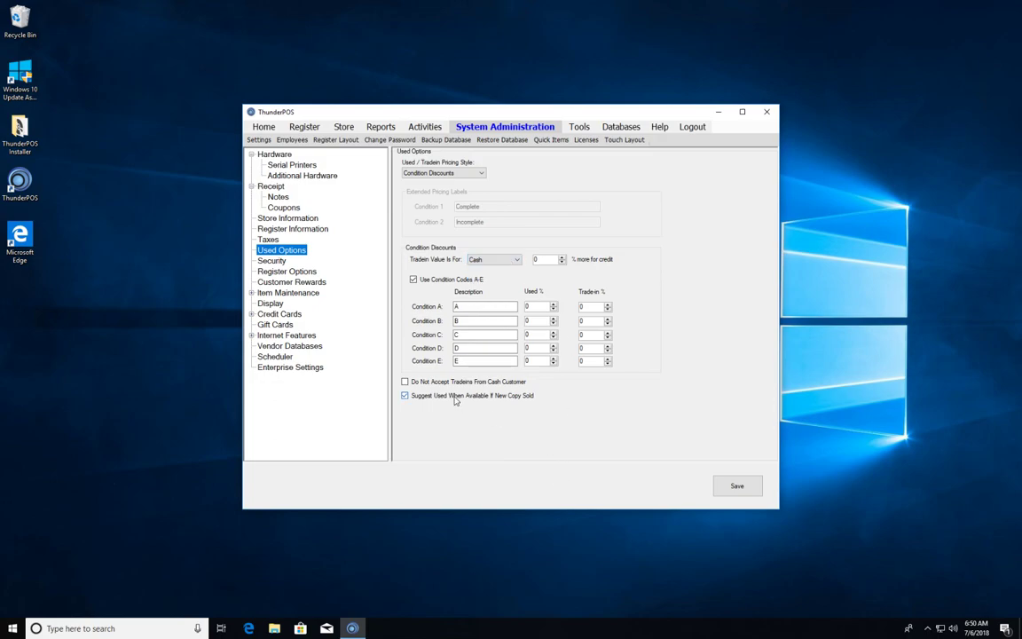